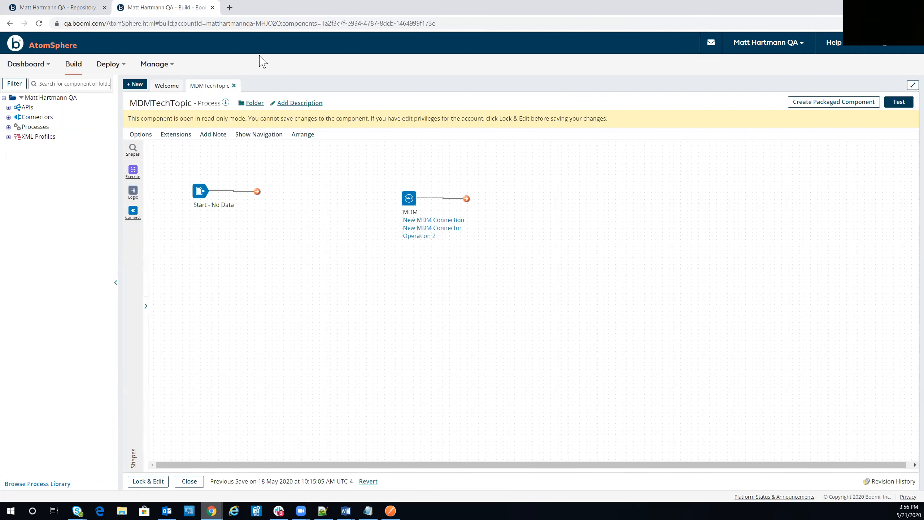
Open the Employee model's Fields page in the repository and highlight the id field's row.
click(85, 8)
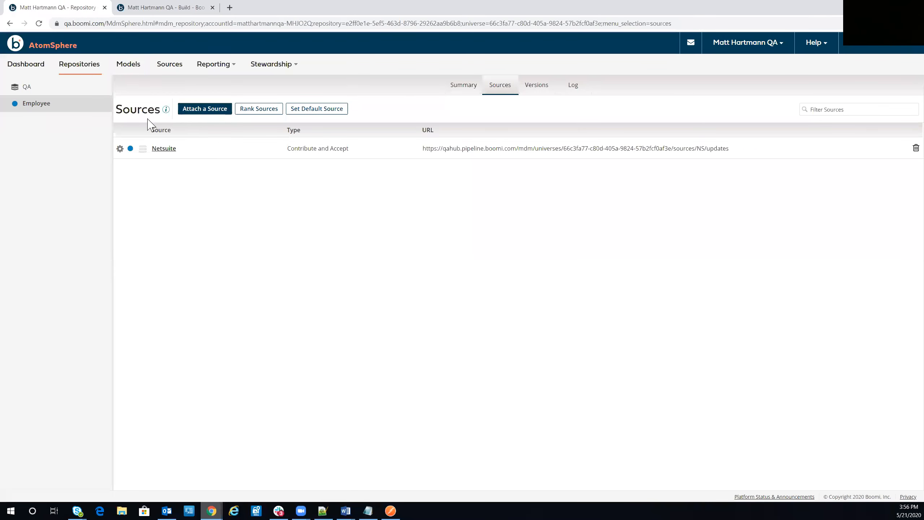
click(127, 66)
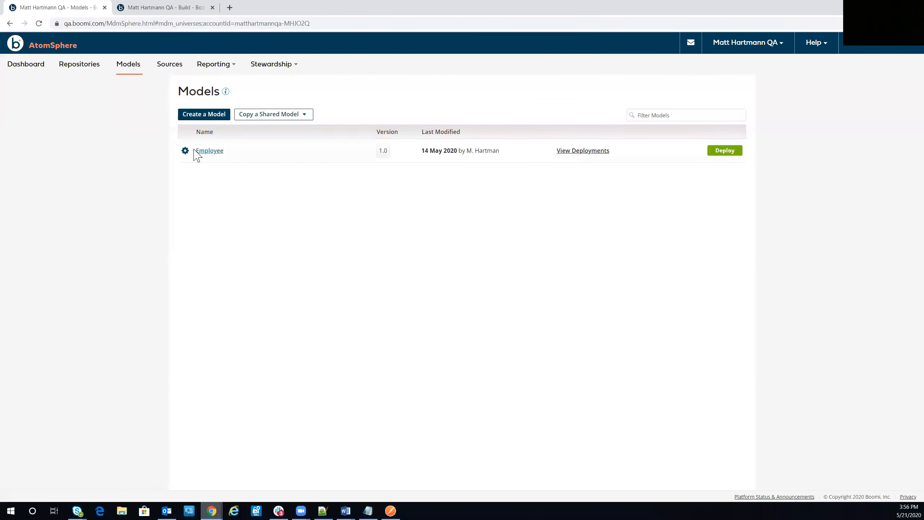
click(209, 151)
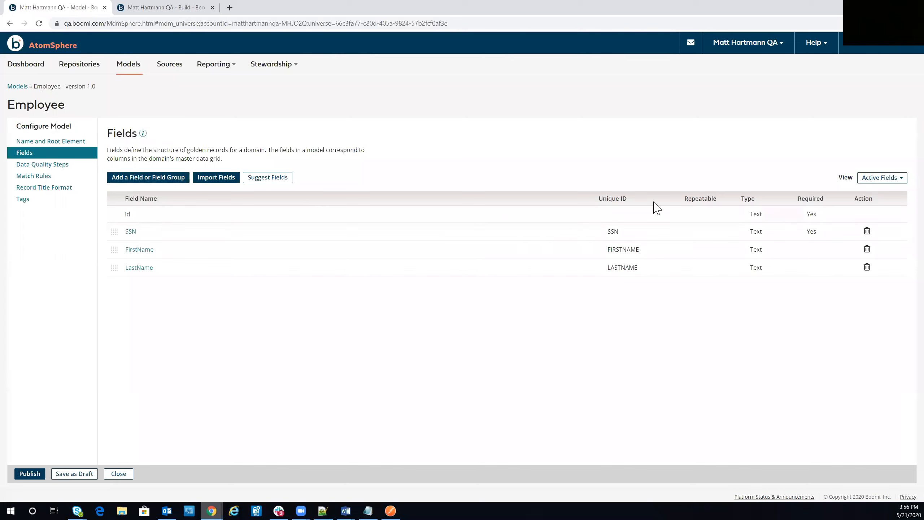
drag(842, 220, 256, 219)
drag(118, 212, 118, 214)
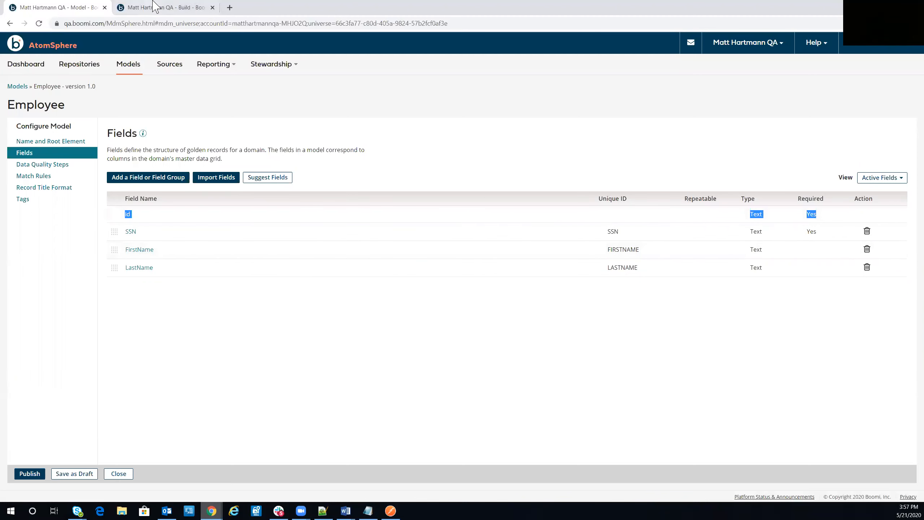
Place a Message shape after Start containing a comma-separated sample employee record.
click(163, 7)
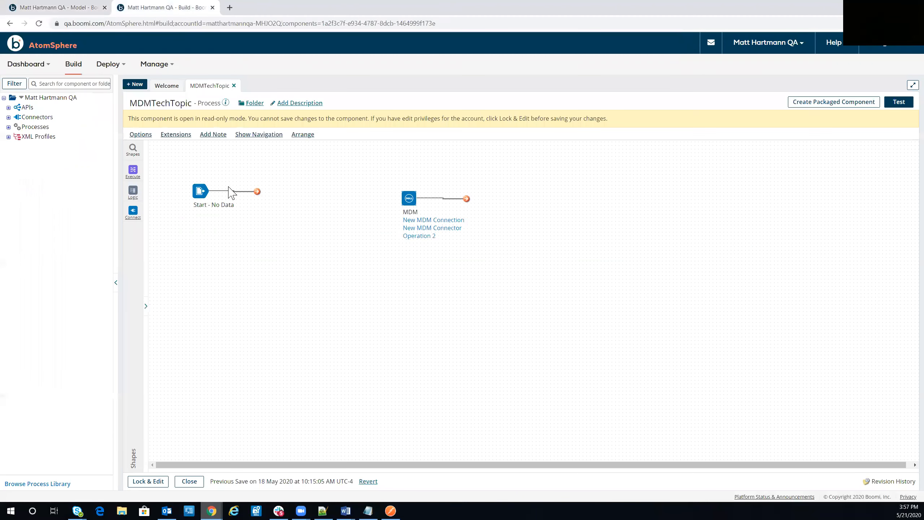
click(133, 149)
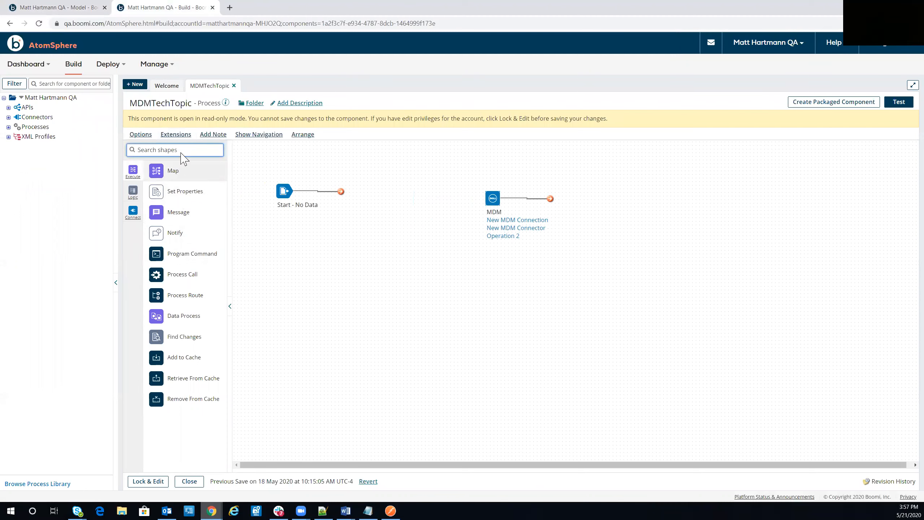
drag(178, 211, 379, 200)
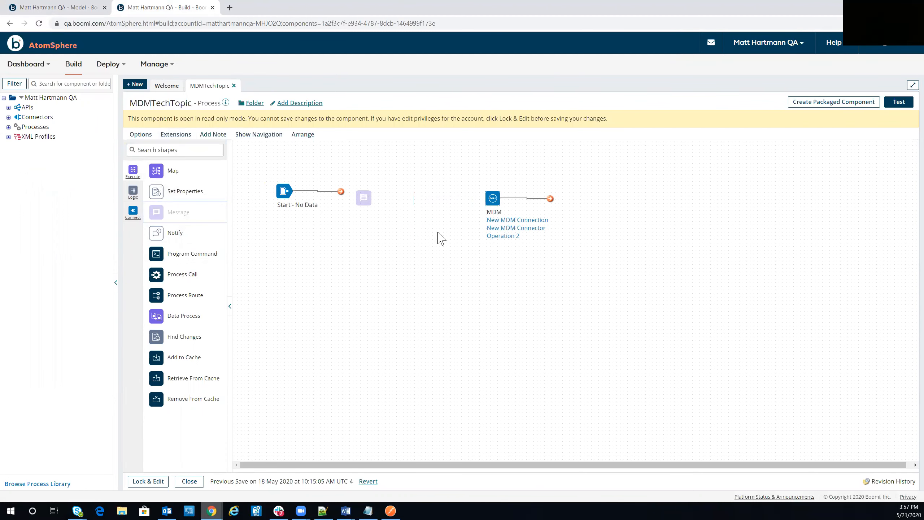
text(1, 111-111-1111, Matt, H)
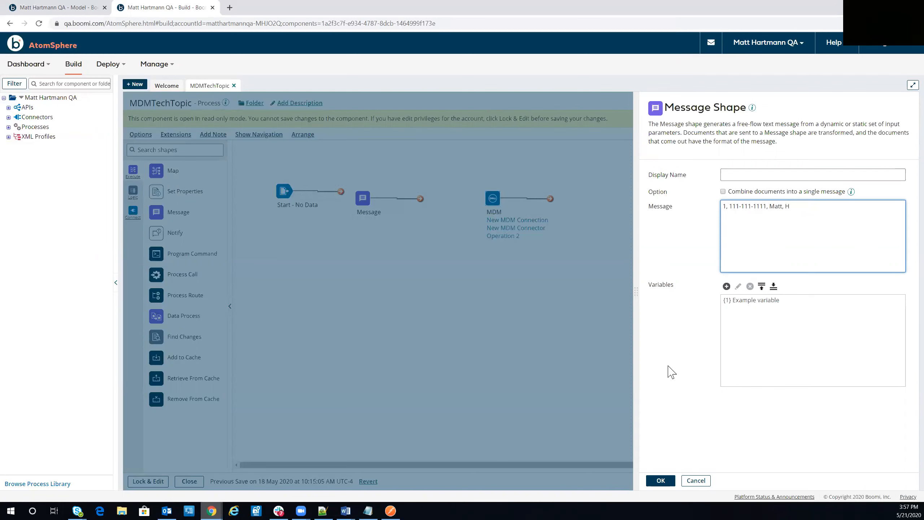
click(651, 483)
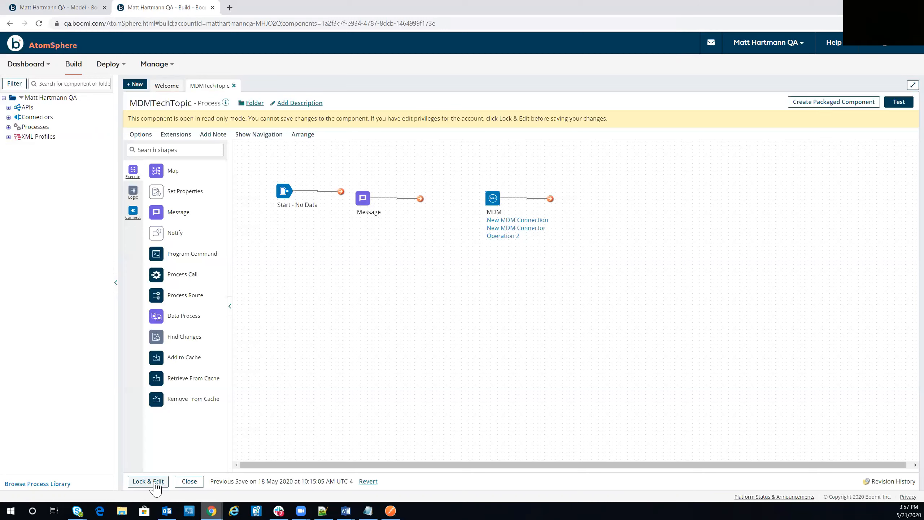
Unlock and save MDMTechTopic, connect Start to Message, and open the MDM operation settings.
click(148, 482)
click(141, 486)
drag(340, 173, 360, 180)
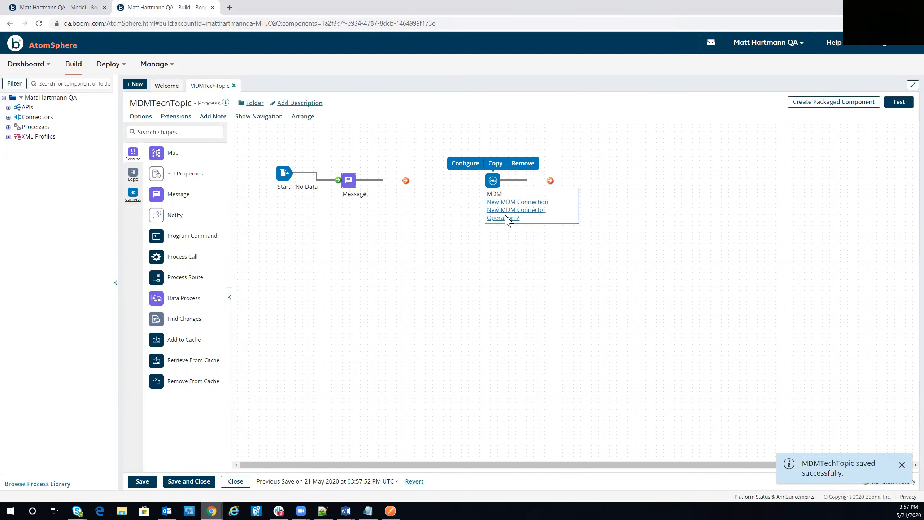
click(500, 217)
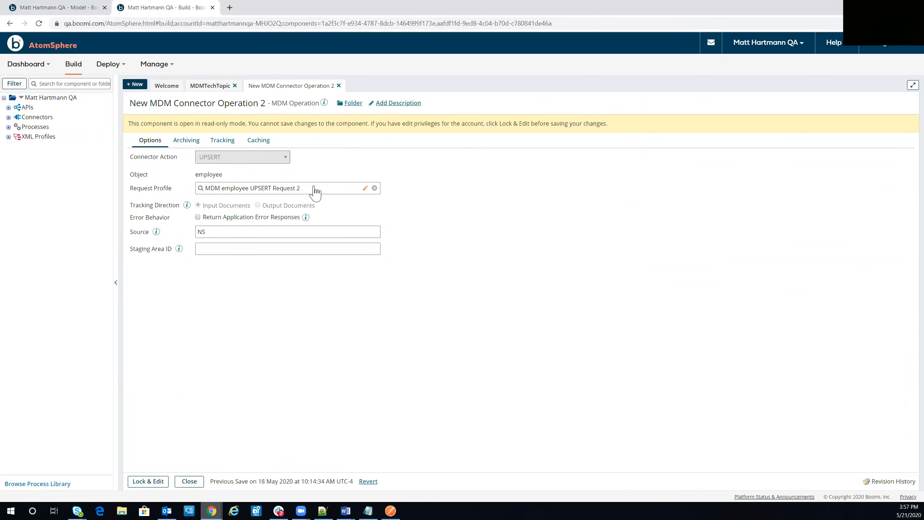
Back in MDMTechTopic, find the Map shape by searching 'map' and drop it after Message.
click(218, 86)
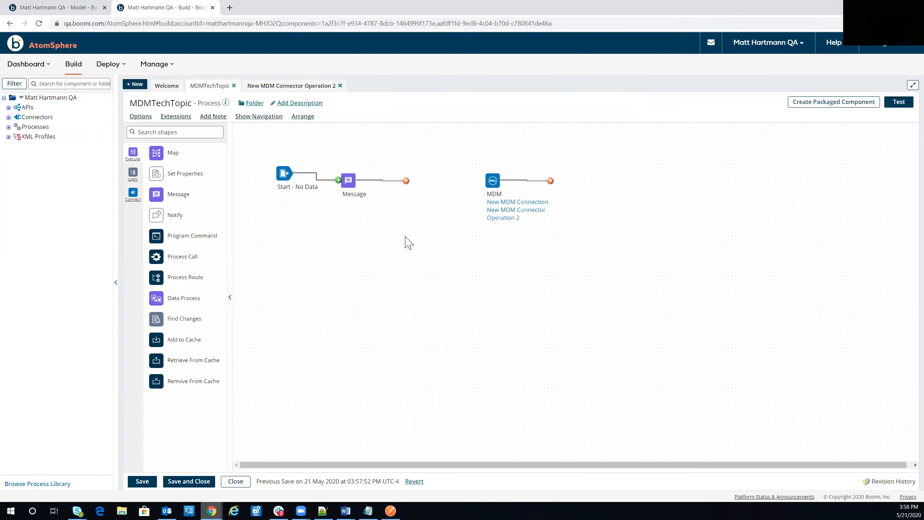
click(159, 131)
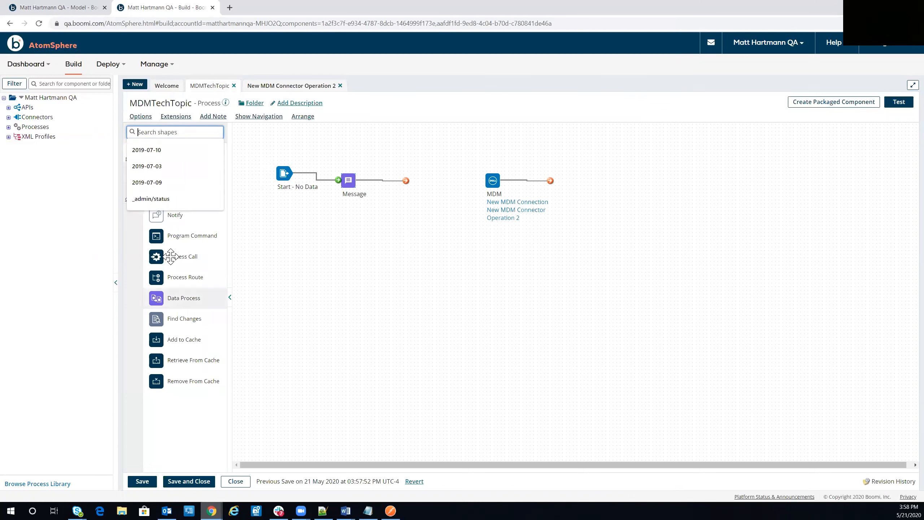
text(map)
drag(184, 159, 459, 192)
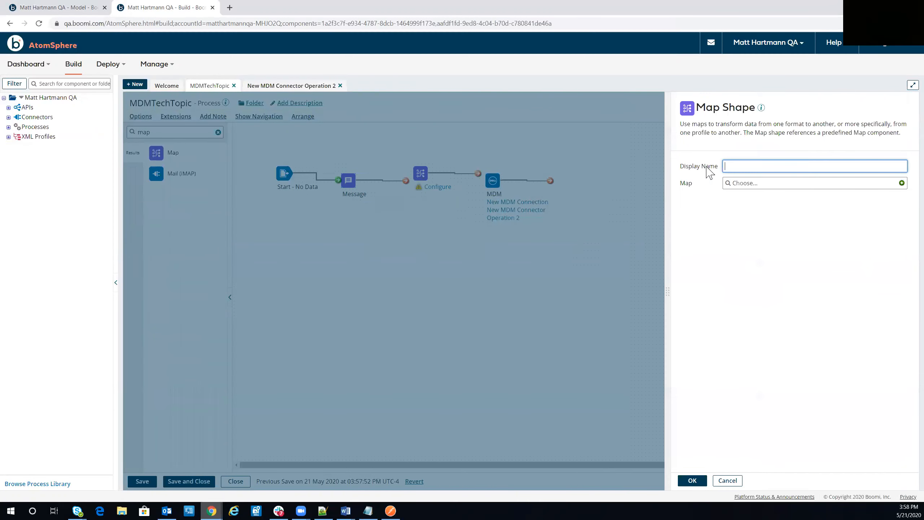
Create a new map and start a new Flat File profile as its source.
click(902, 183)
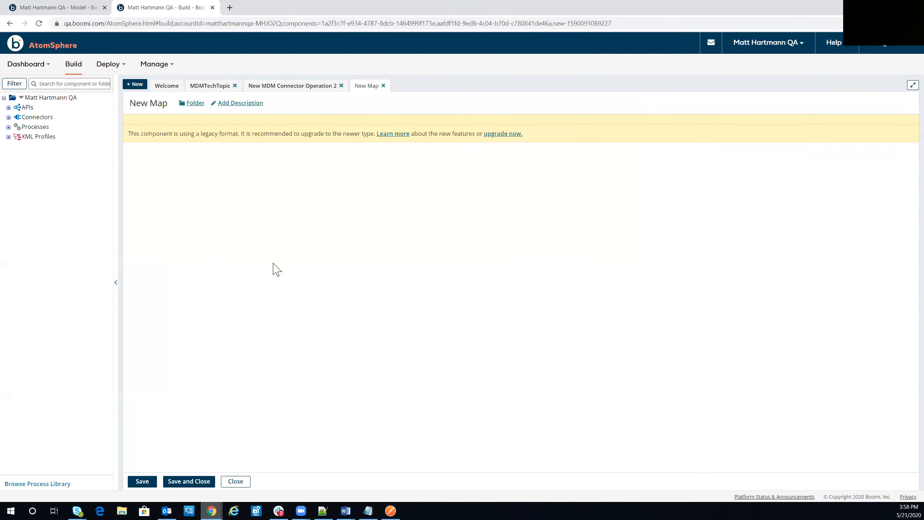
click(373, 130)
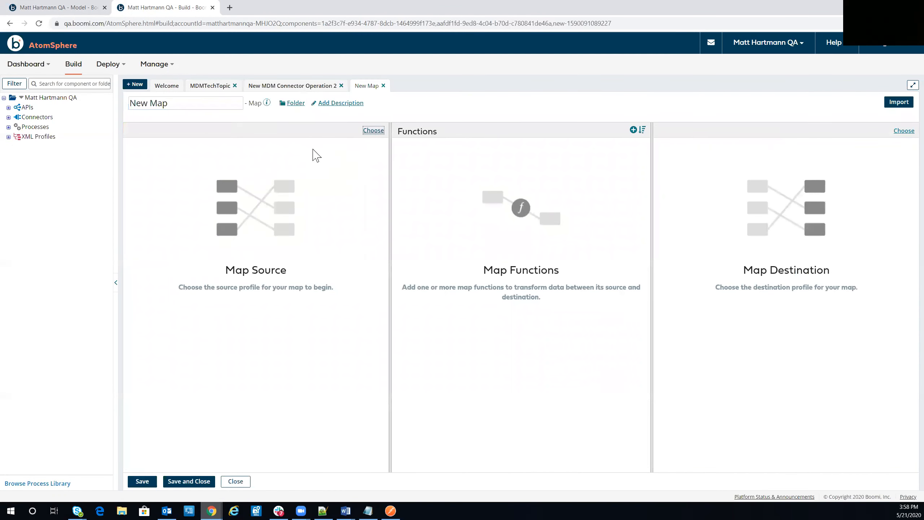
click(420, 179)
click(403, 218)
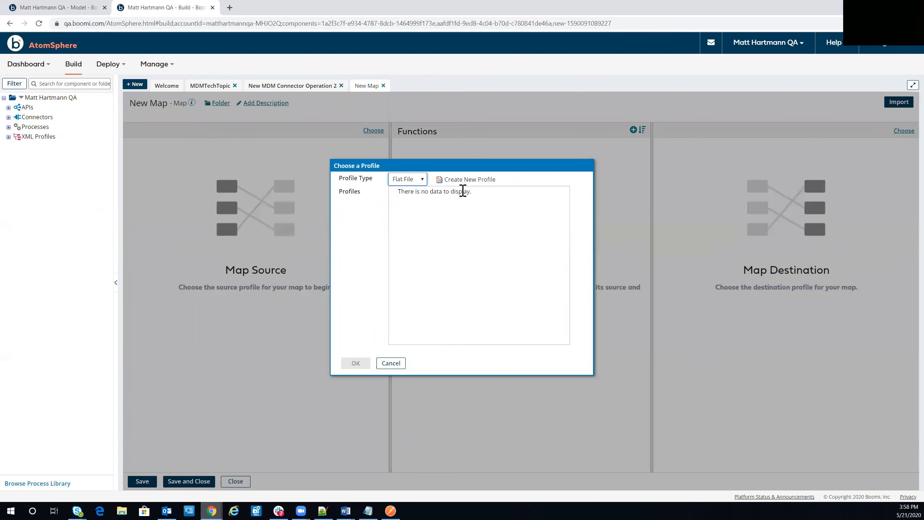
click(458, 179)
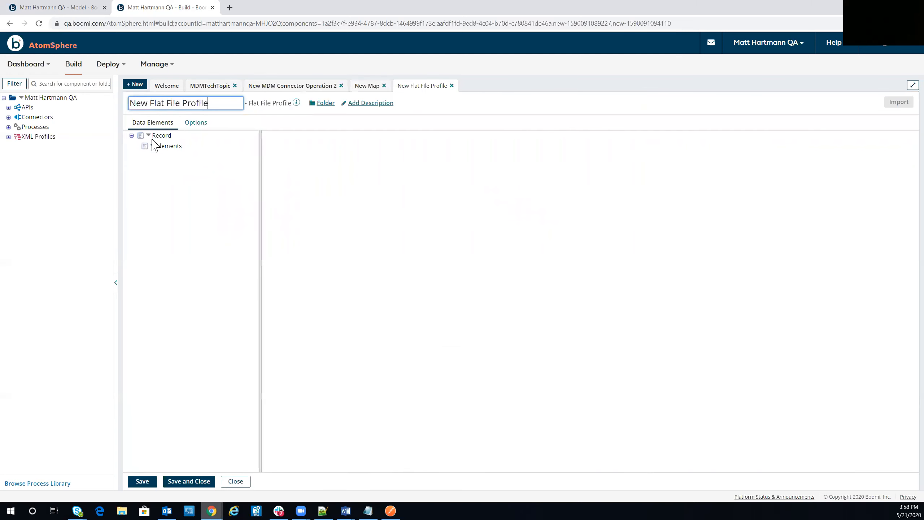
Add four elements to the flat file profile and name the first one ID.
click(156, 146)
click(163, 164)
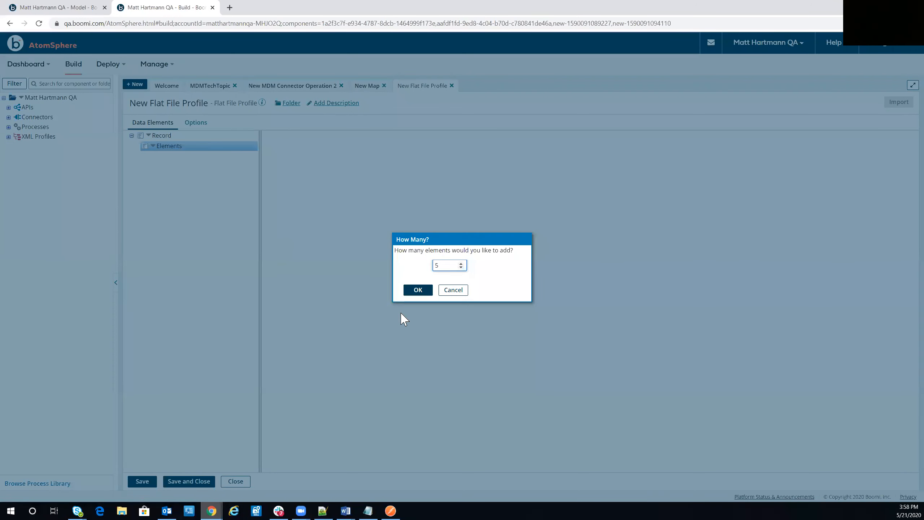
text(4)
key(Return)
click(243, 156)
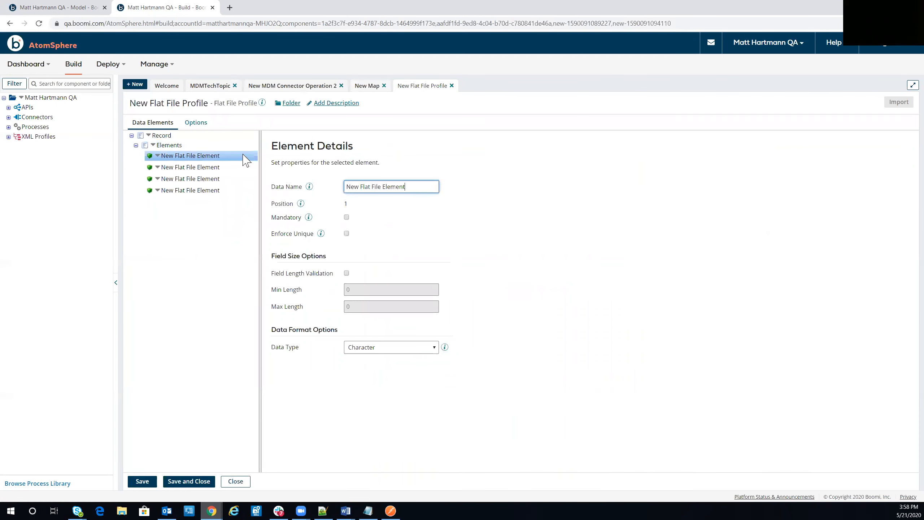
click(398, 186)
key(ctrl+a)
text(ID)
Name the remaining three profile elements SSN, FName and Lname.
click(182, 167)
click(367, 187)
key(ctrl+a)
text(SSN)
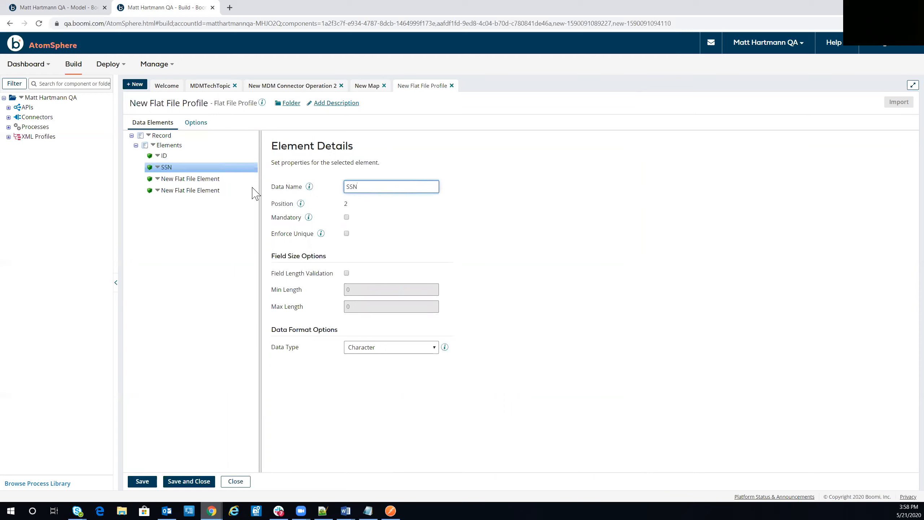
click(218, 179)
double_click(390, 187)
key(ctrl+a)
text(FNa)
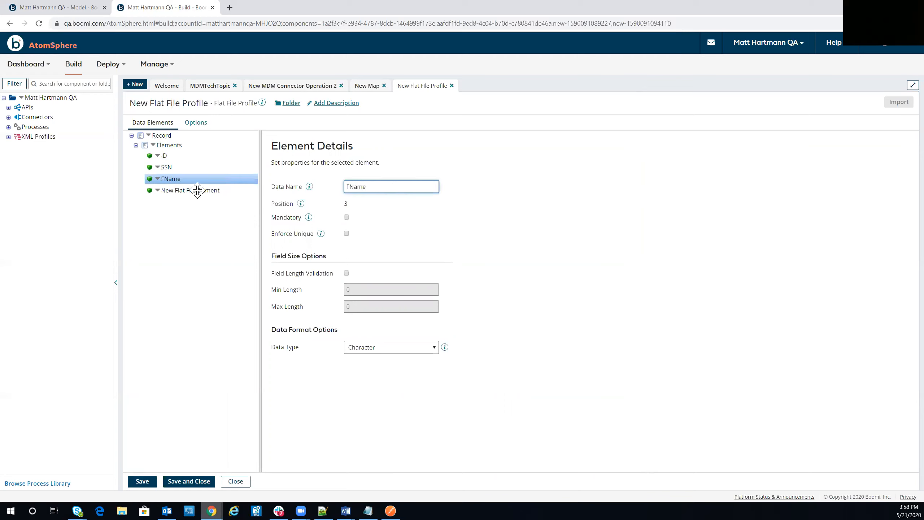
click(196, 189)
click(382, 187)
key(ctrl+a)
text(Lnam)
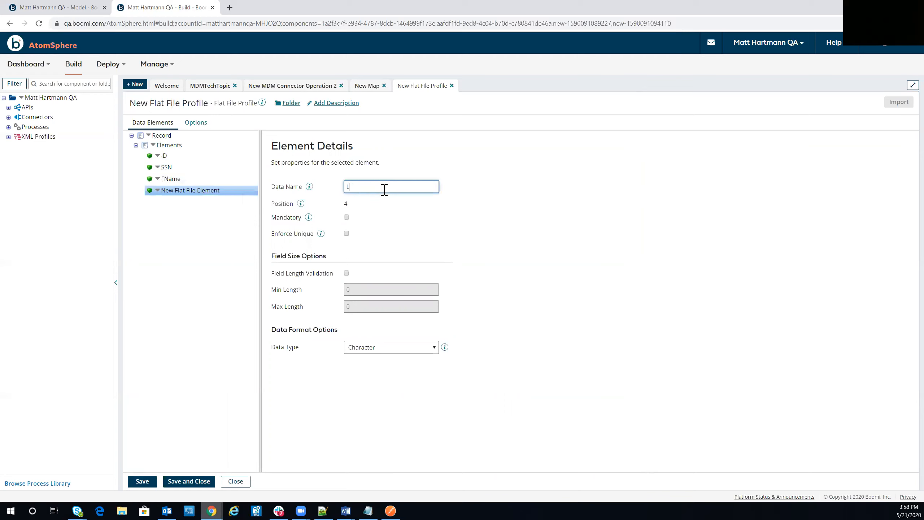
Save the profile with File Delimiter set to Comma Delimited and return to the map.
click(142, 480)
click(196, 126)
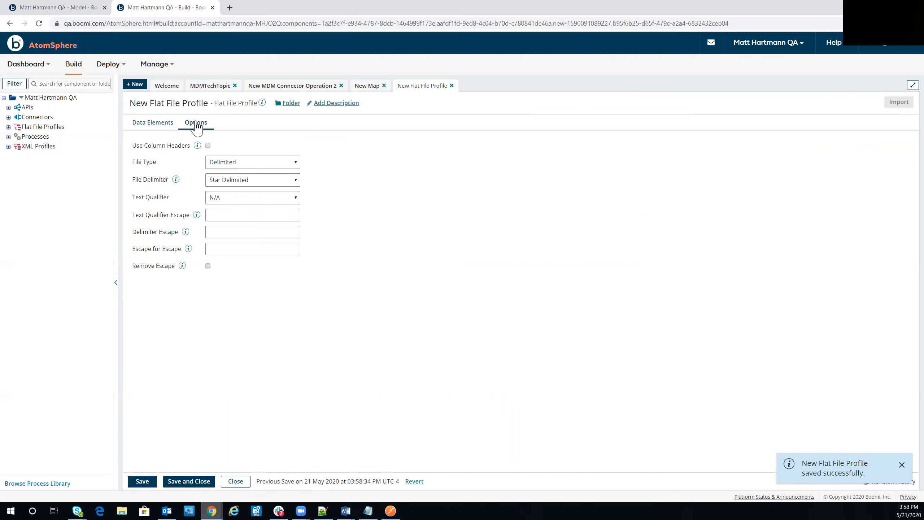
click(234, 180)
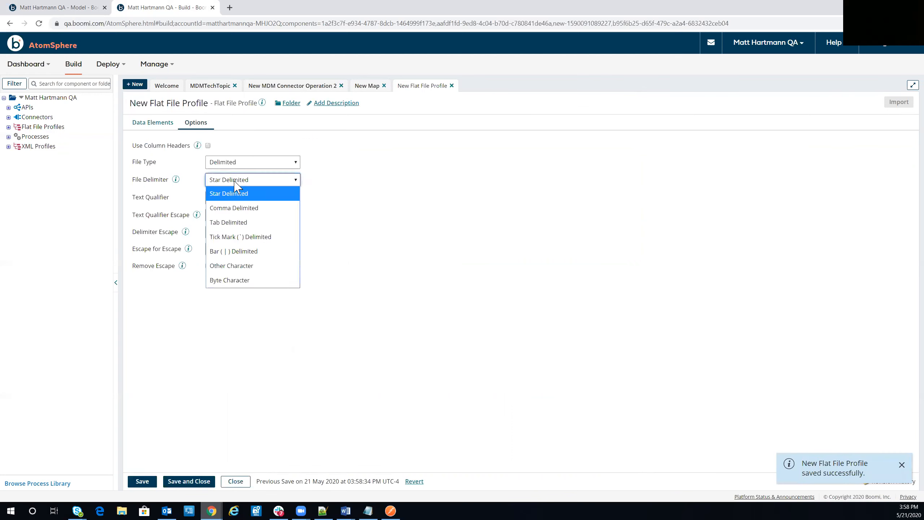
click(233, 208)
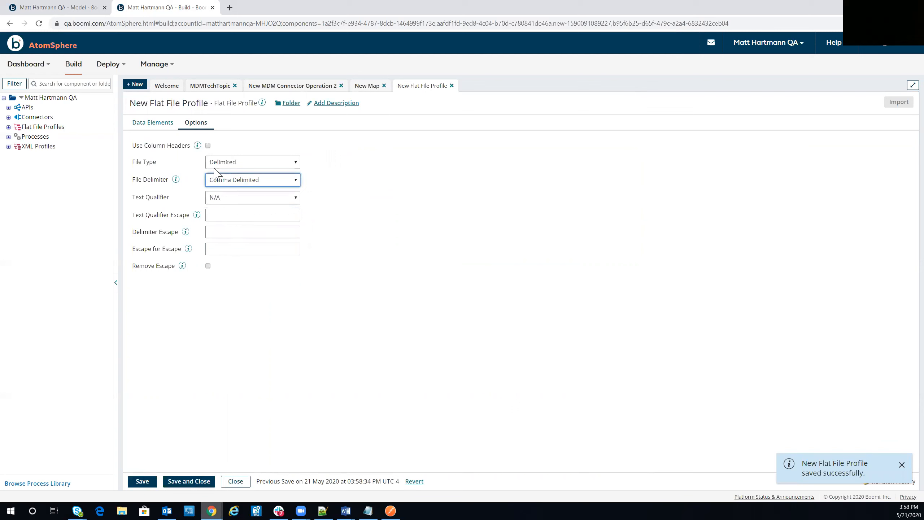
click(141, 481)
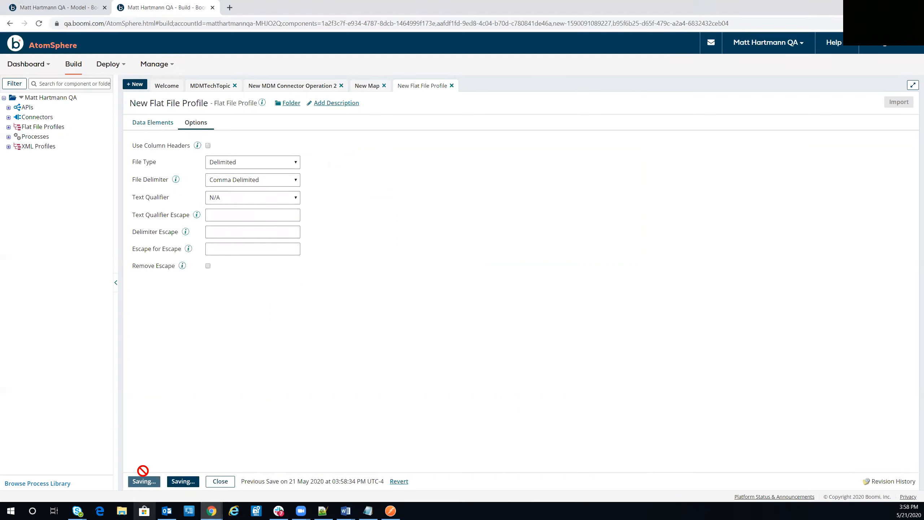
click(185, 480)
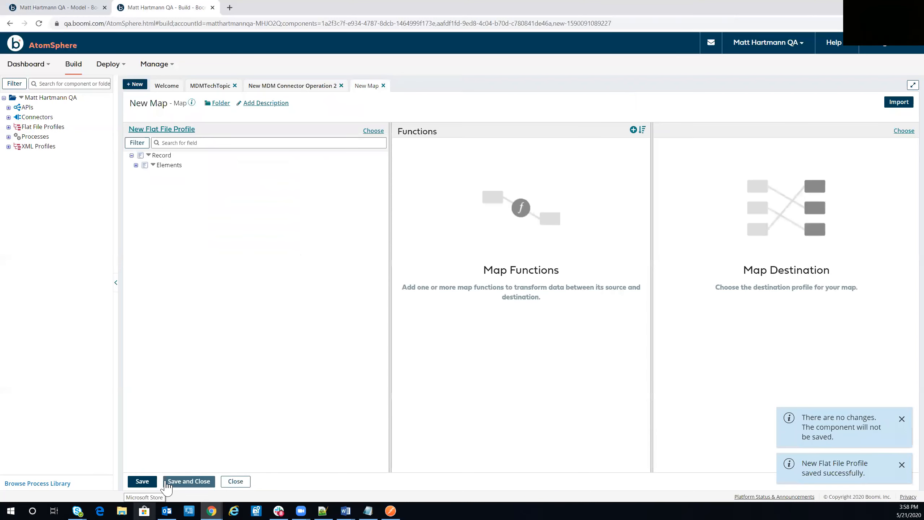
Save the map, expand the source Elements, and set the destination profile type to XML.
click(144, 481)
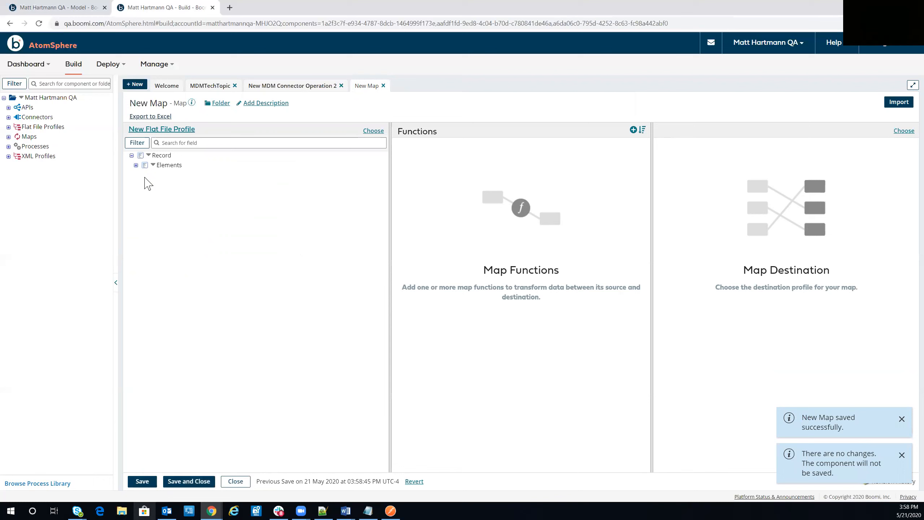
click(136, 165)
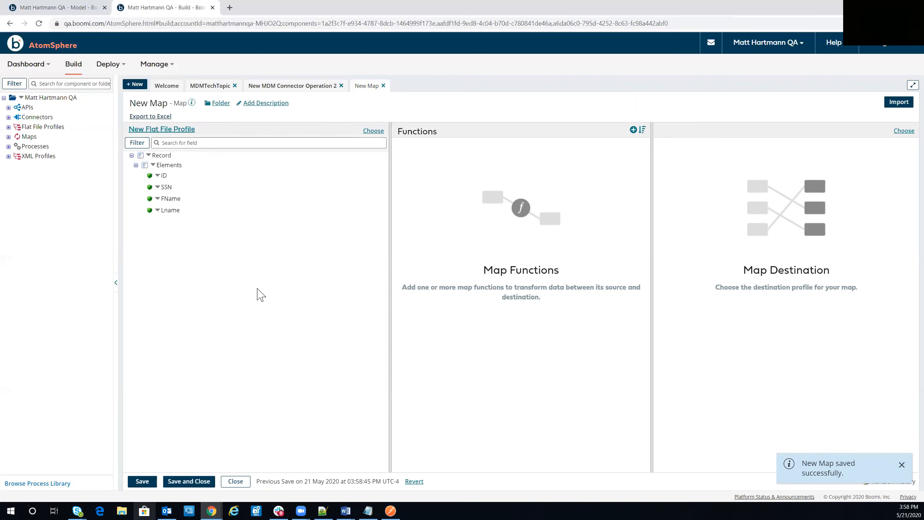
click(903, 130)
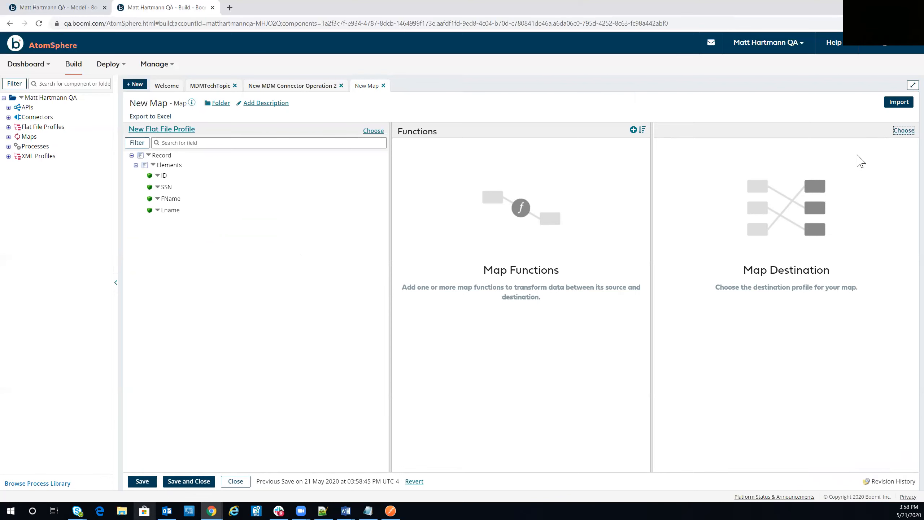
click(405, 182)
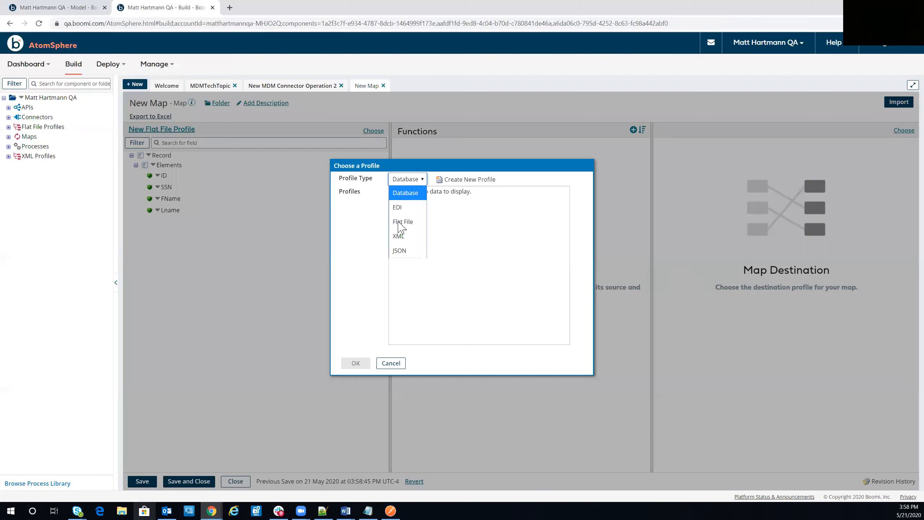
key(Down)
key(Down)
key(Return)
click(408, 185)
click(409, 222)
Choose MDM employee UPSERT Request 2 as destination, map ID to id, and save.
click(457, 215)
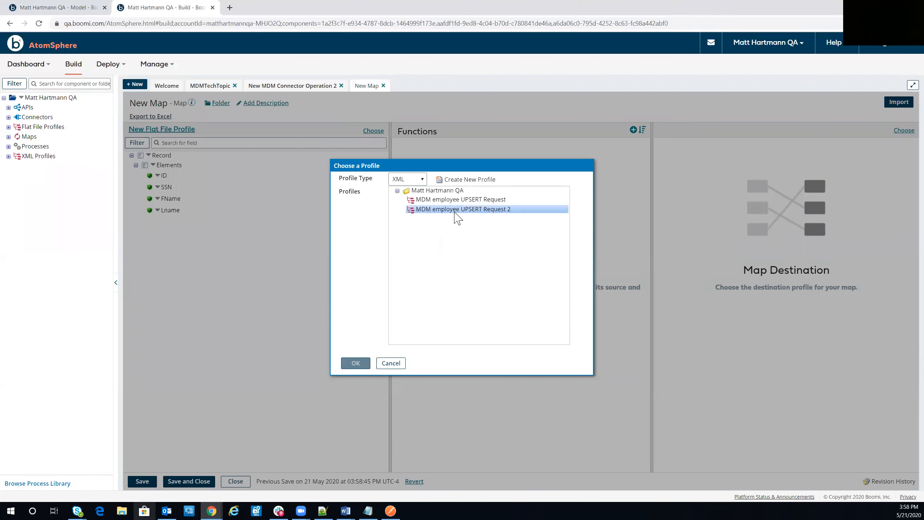
click(356, 362)
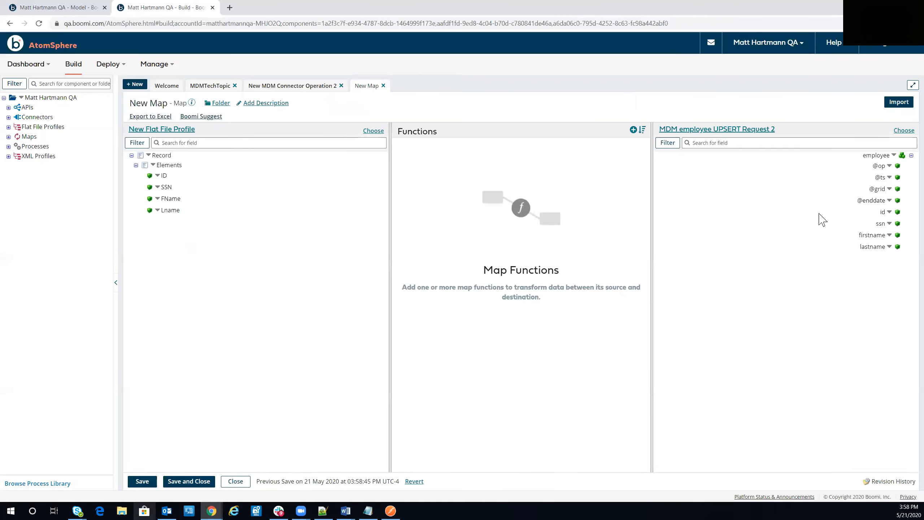
drag(883, 211, 872, 246)
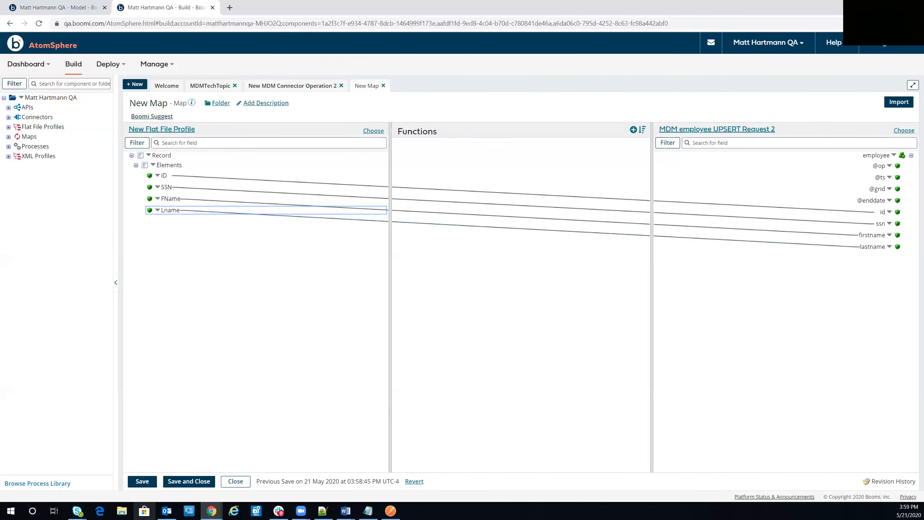
click(142, 481)
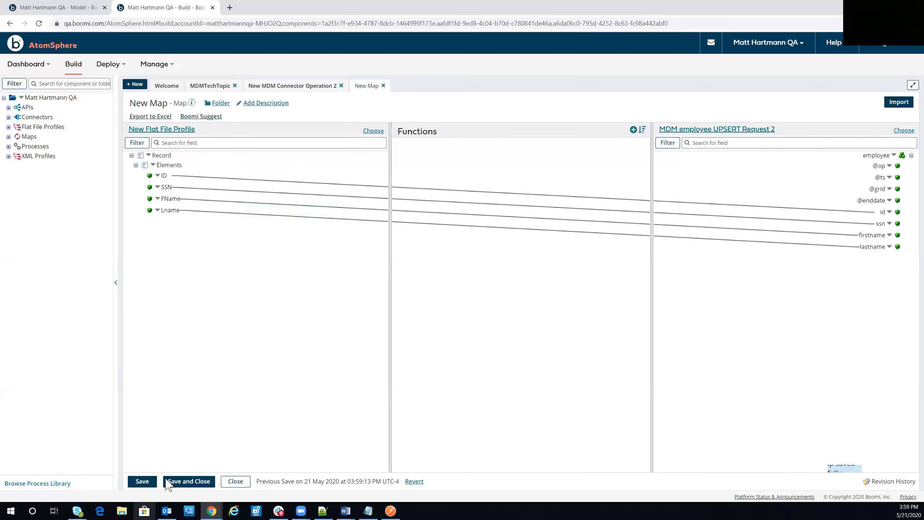
Close the map, then connect Message to New Map and New Map to MDM, and save.
click(186, 481)
click(689, 481)
click(138, 481)
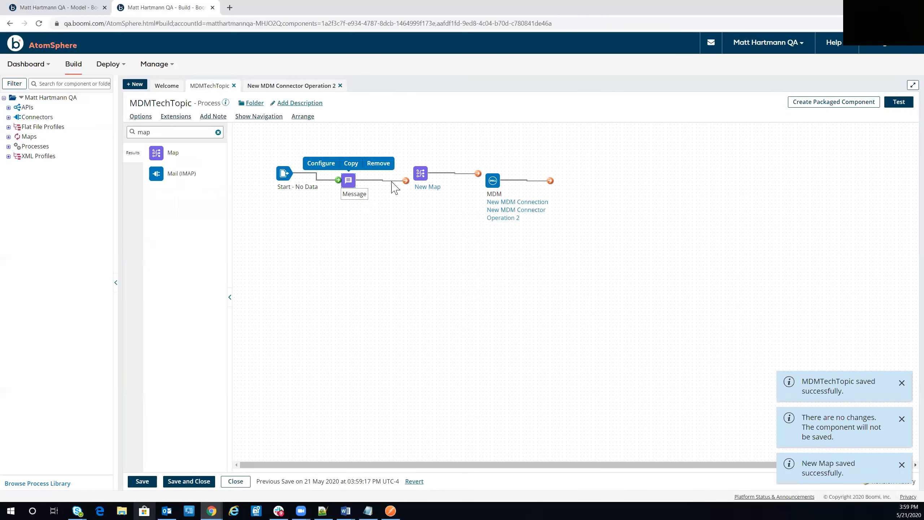
drag(404, 180, 418, 175)
drag(479, 174, 488, 180)
click(141, 481)
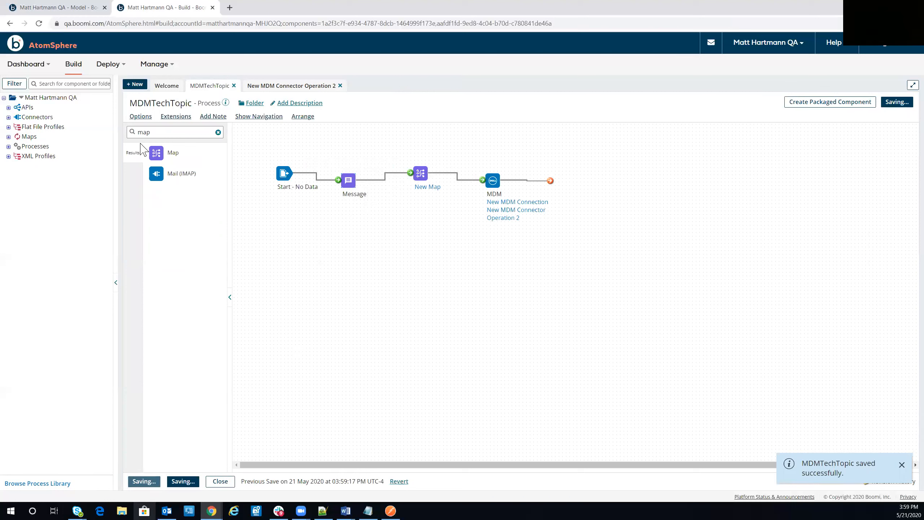
Add a Stop shape after MDM and save the completed process.
double_click(176, 128)
text(stop)
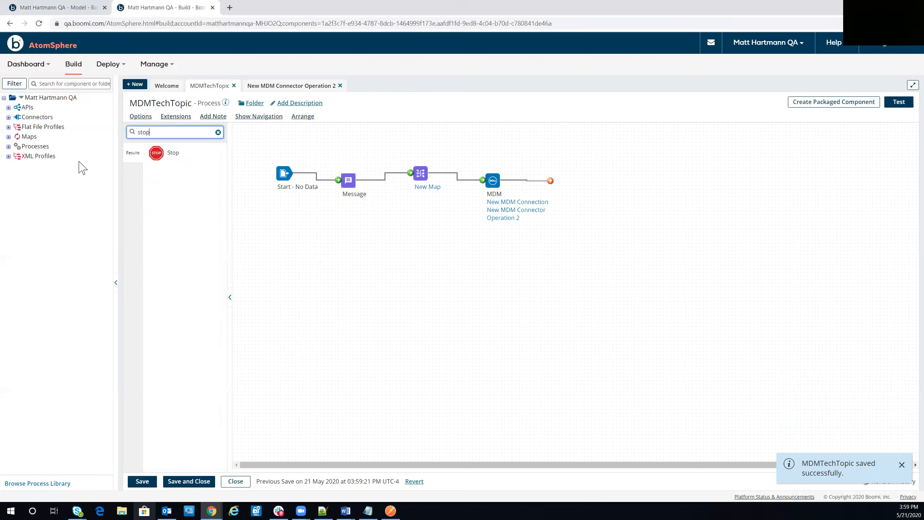
drag(156, 153, 597, 187)
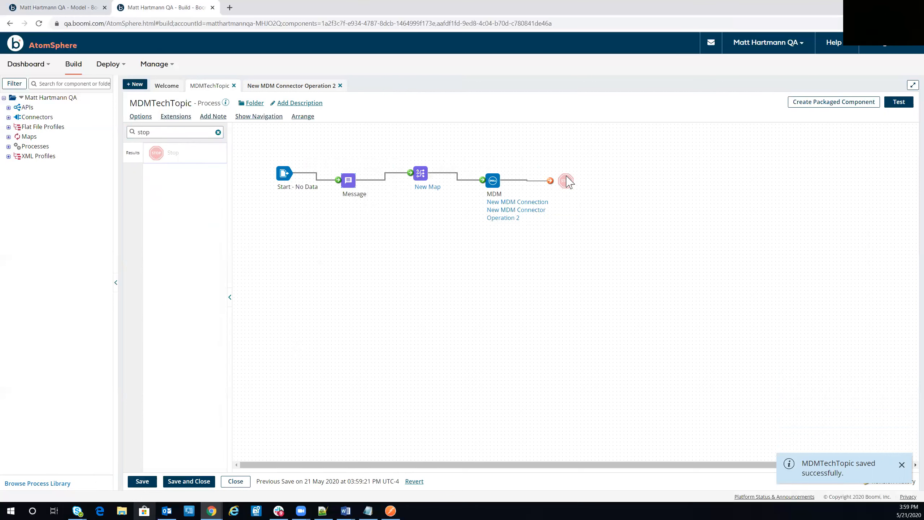
click(688, 480)
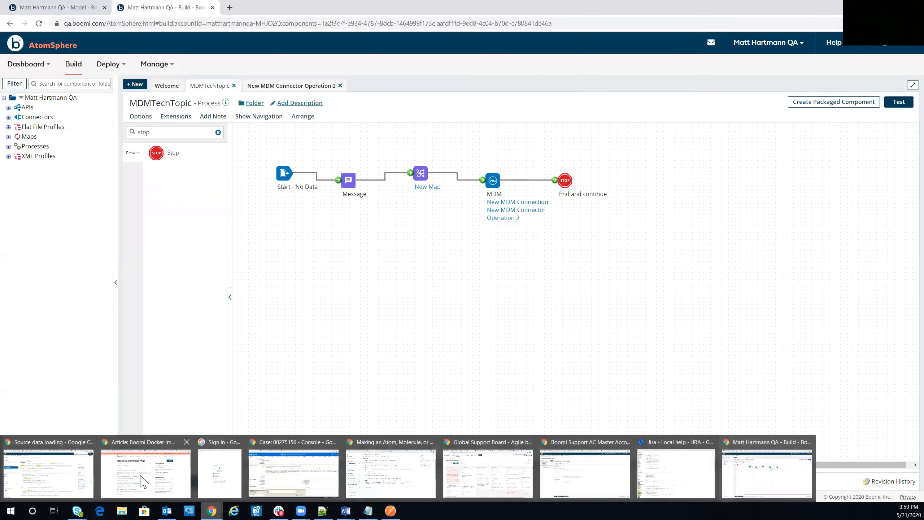
click(143, 480)
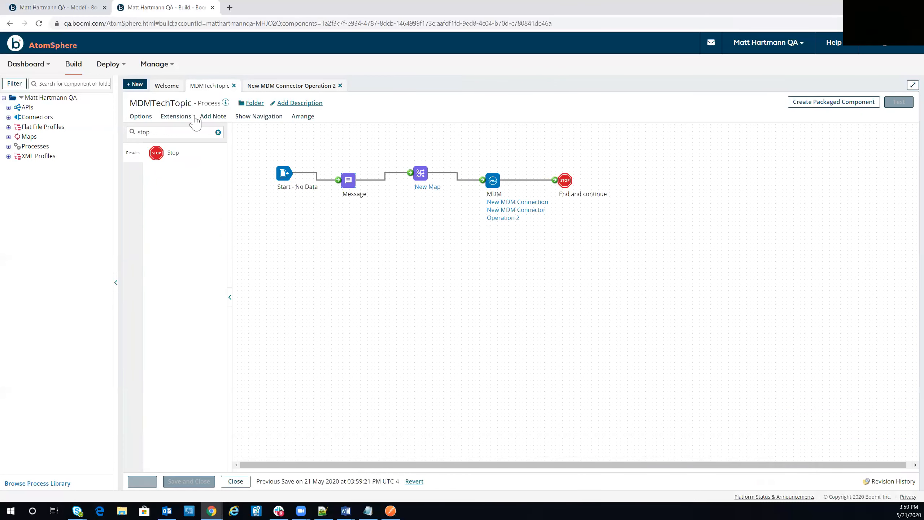
Arrange and save the process, test it on atom Biggie, then return to the Employee model tab.
click(303, 116)
click(142, 480)
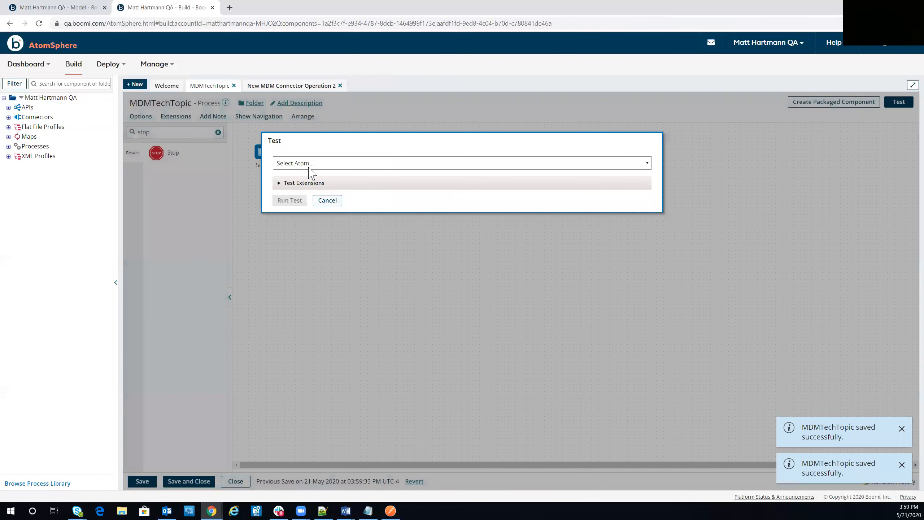
click(310, 163)
click(309, 229)
click(289, 200)
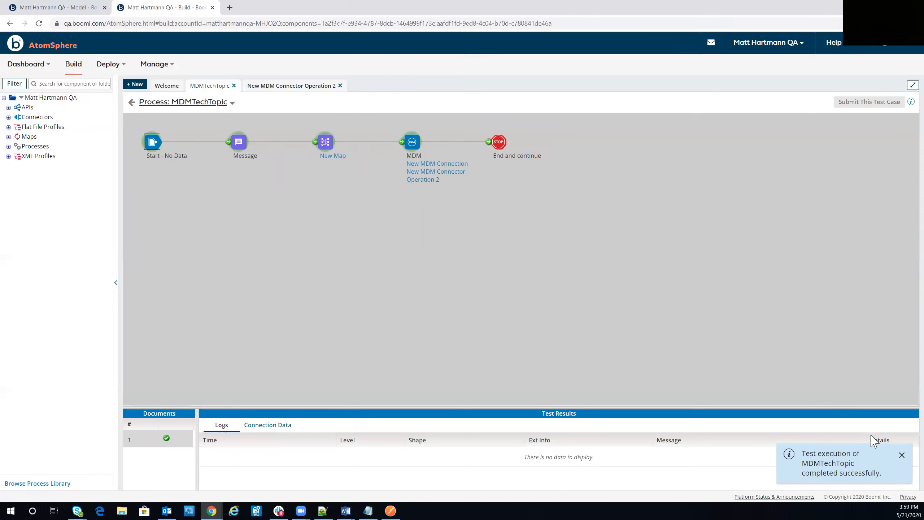
click(902, 459)
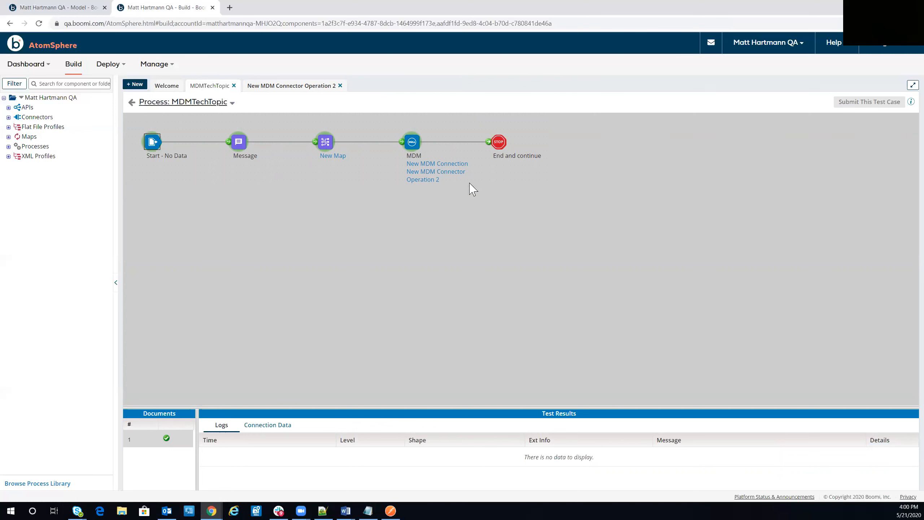
click(67, 7)
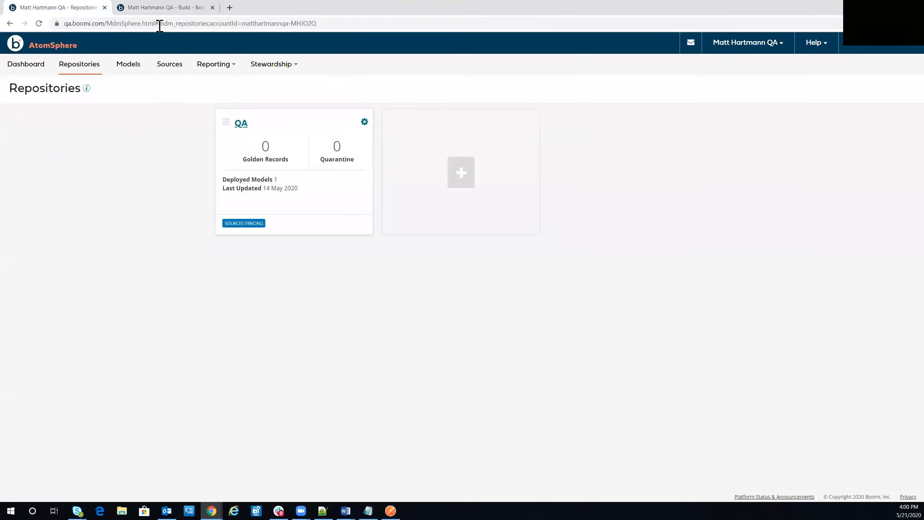
Reload the hub, open the QA repository's Employee model, and view its empty Golden Records list.
click(158, 23)
key(Return)
click(297, 181)
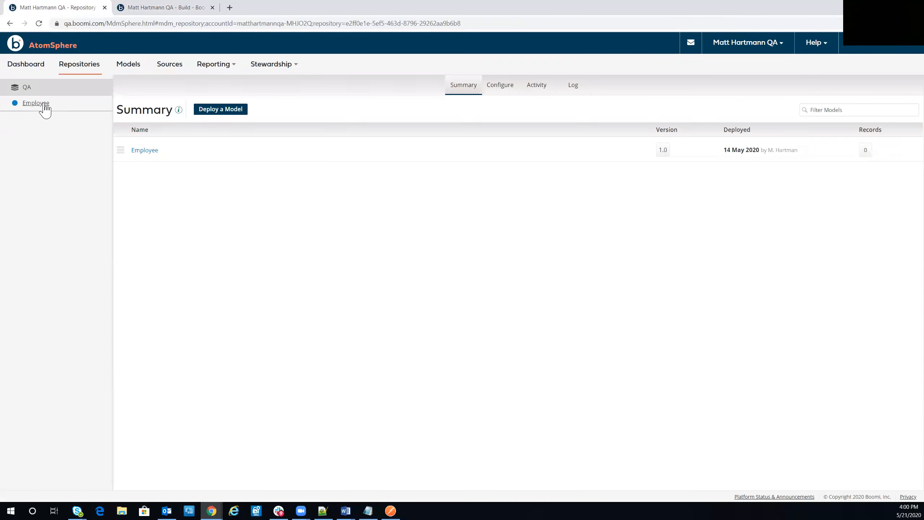
click(42, 106)
click(500, 85)
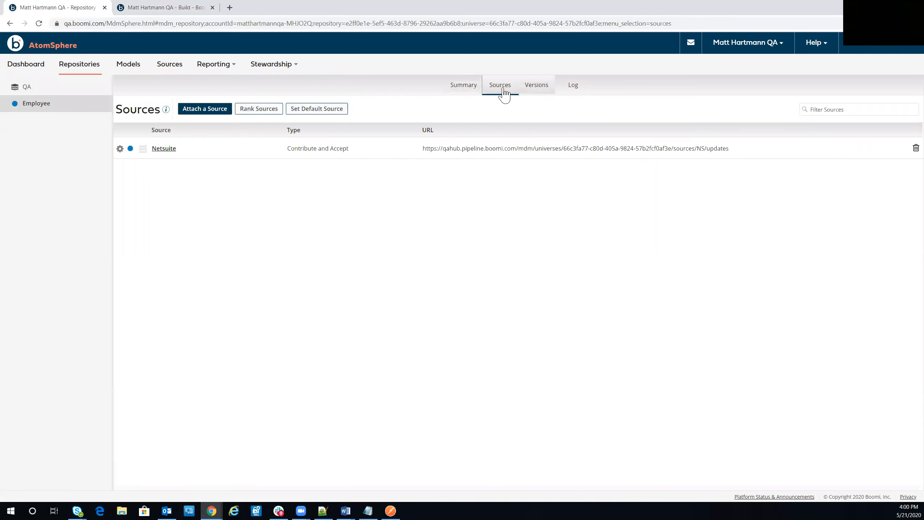
mouse_move(273, 66)
click(277, 85)
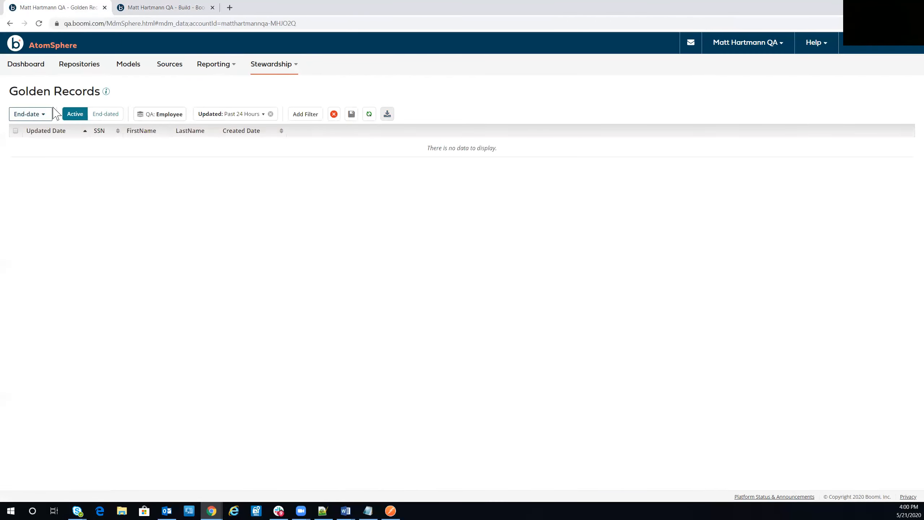
Open the quarantined Employee entry, read its Field Format Error reason for SSN, and close it.
mouse_move(305, 62)
click(270, 100)
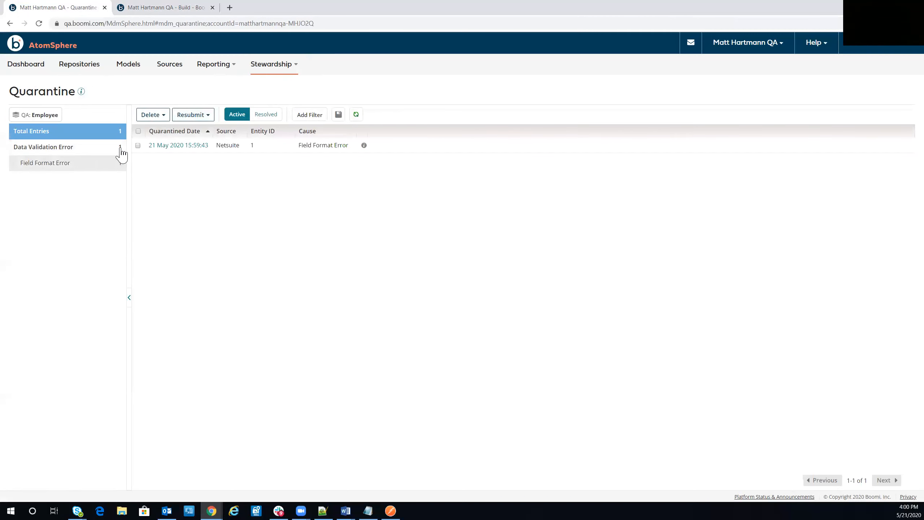
click(176, 145)
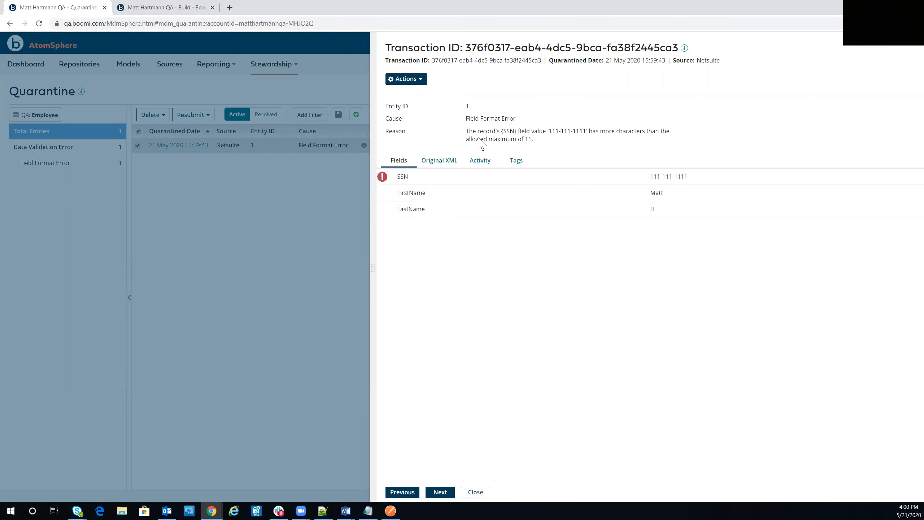
triple_click(464, 136)
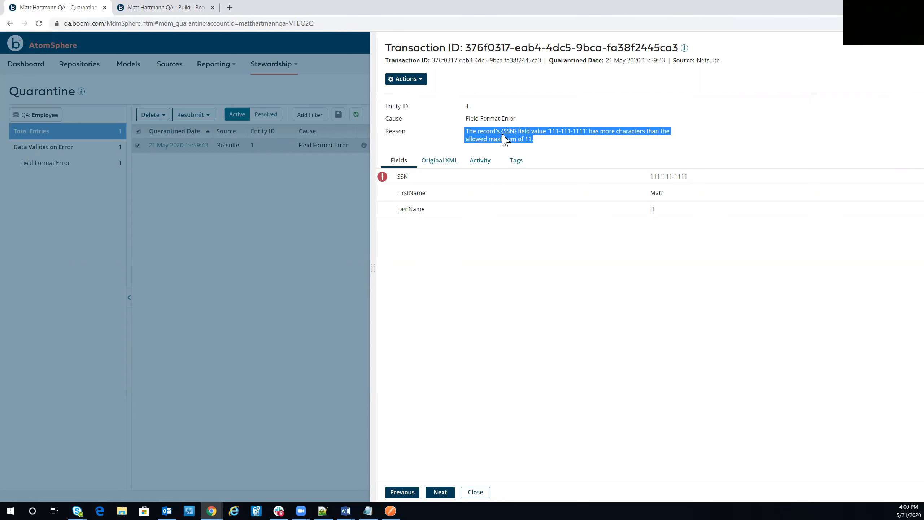
click(545, 134)
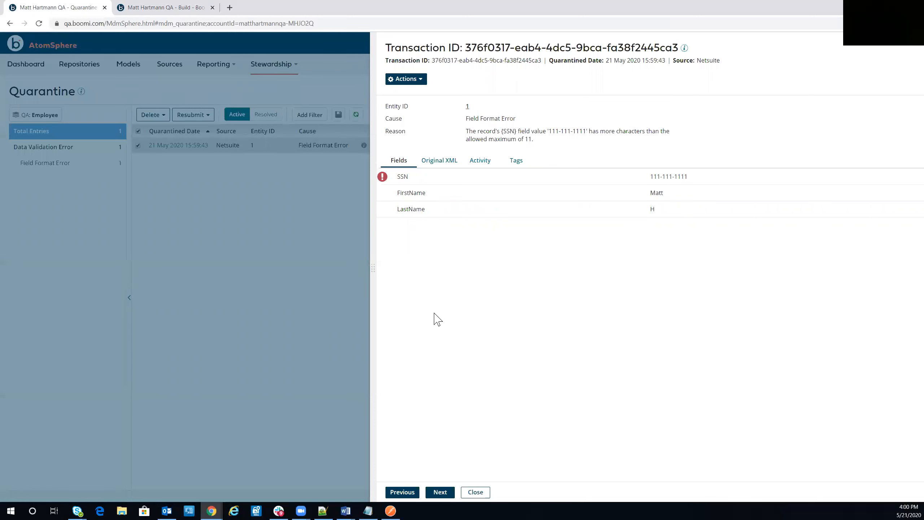
click(475, 491)
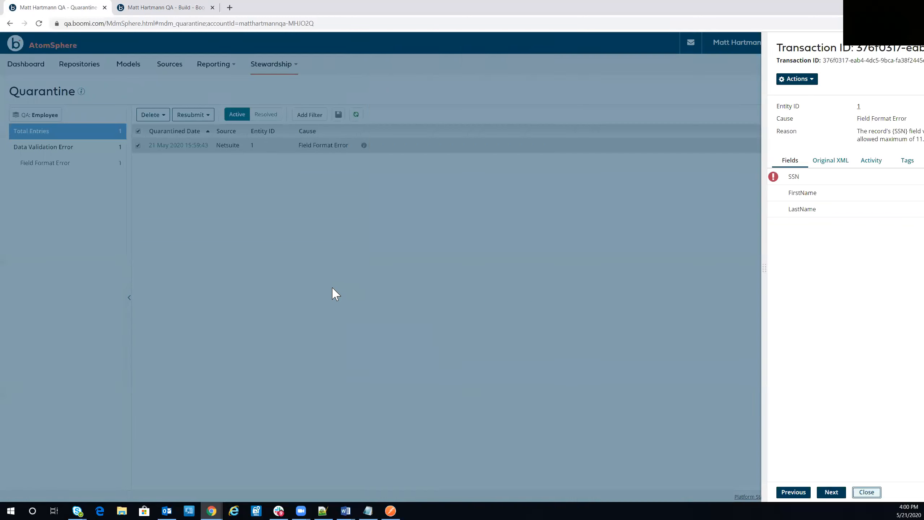
Shorten the SSN in the Message shape to 11 characters, save MDMTechTopic, and rerun the test.
click(147, 7)
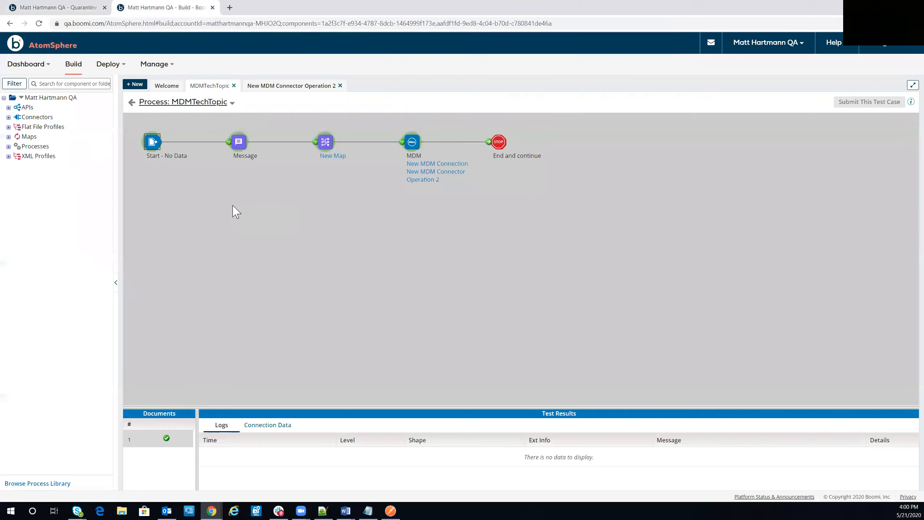
click(132, 102)
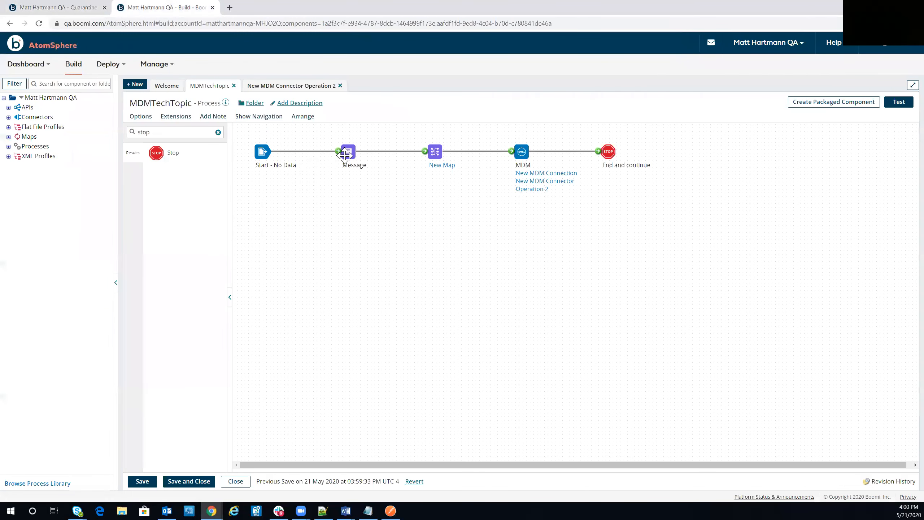
click(347, 148)
click(766, 206)
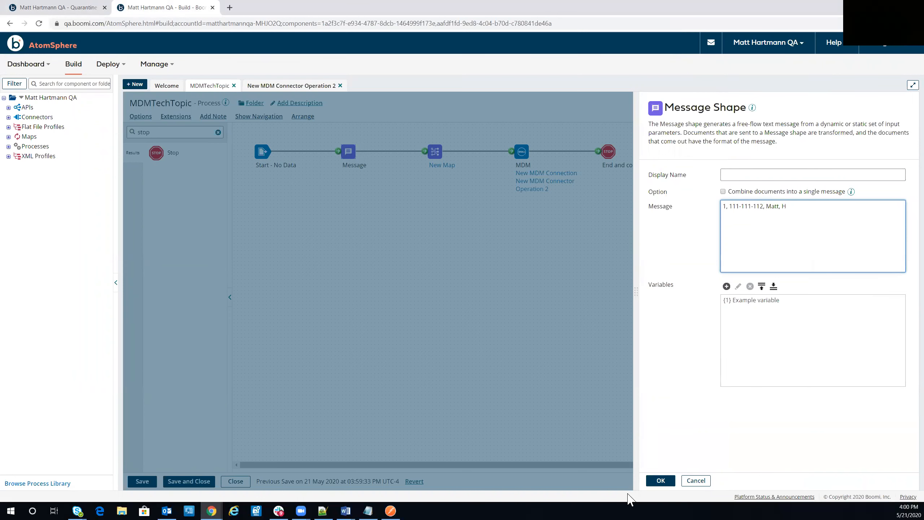
click(660, 480)
click(133, 484)
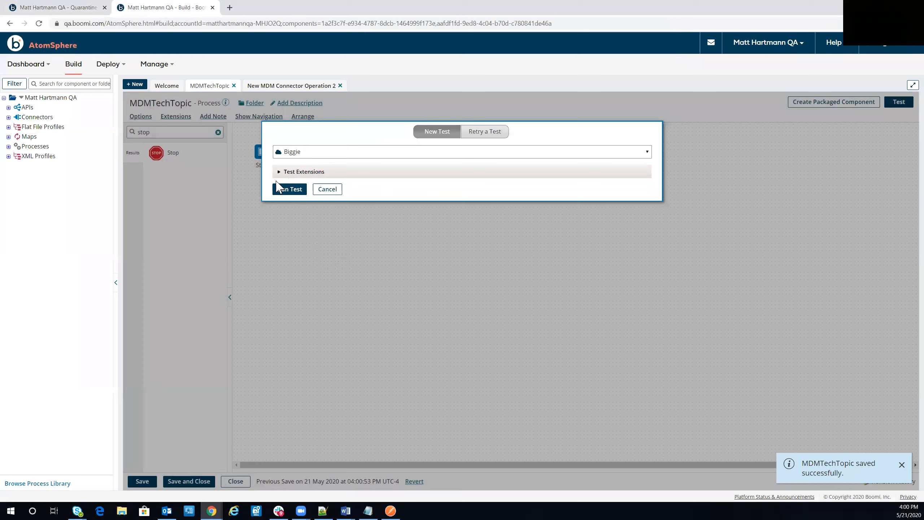
click(288, 188)
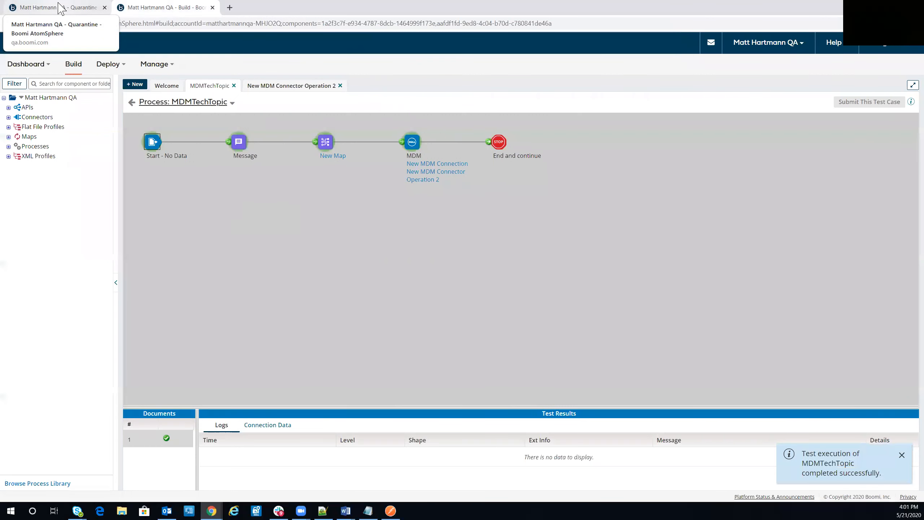
Reload the quarantine page to confirm it is empty, then open the new golden record.
click(98, 12)
click(106, 18)
key(Return)
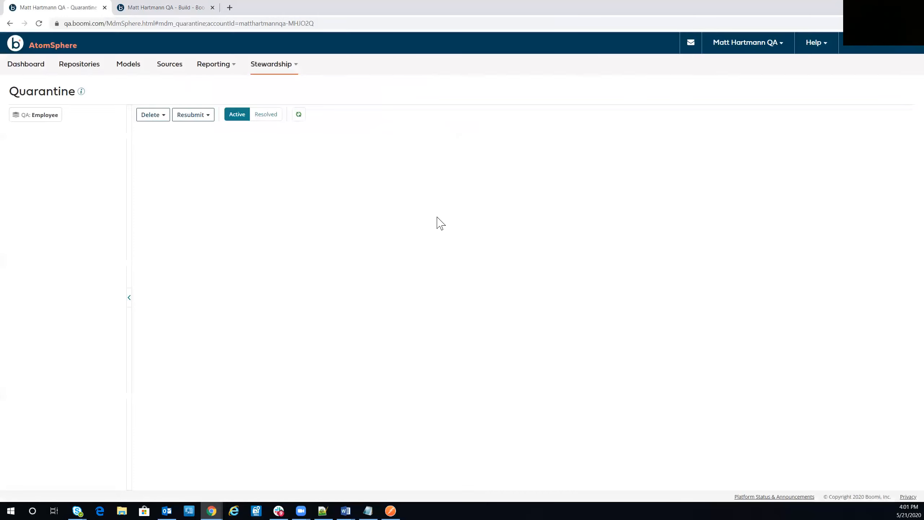
click(276, 64)
click(275, 84)
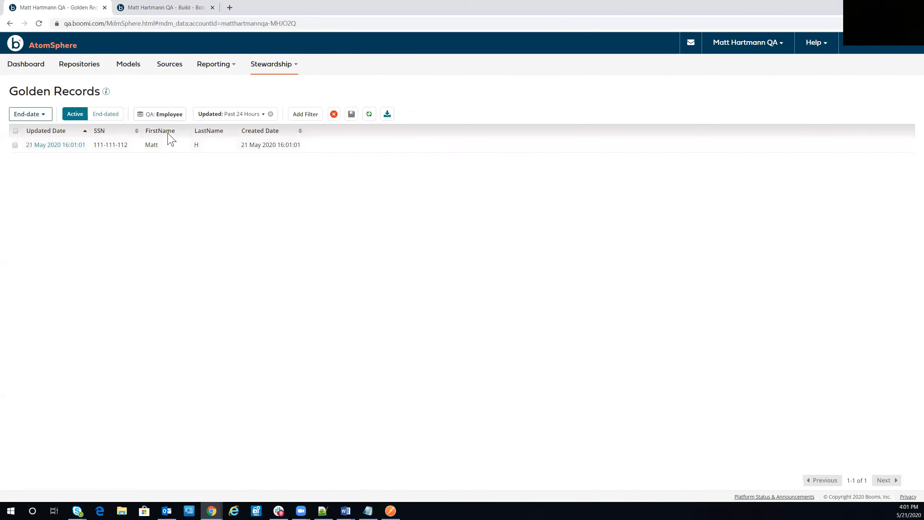
click(55, 145)
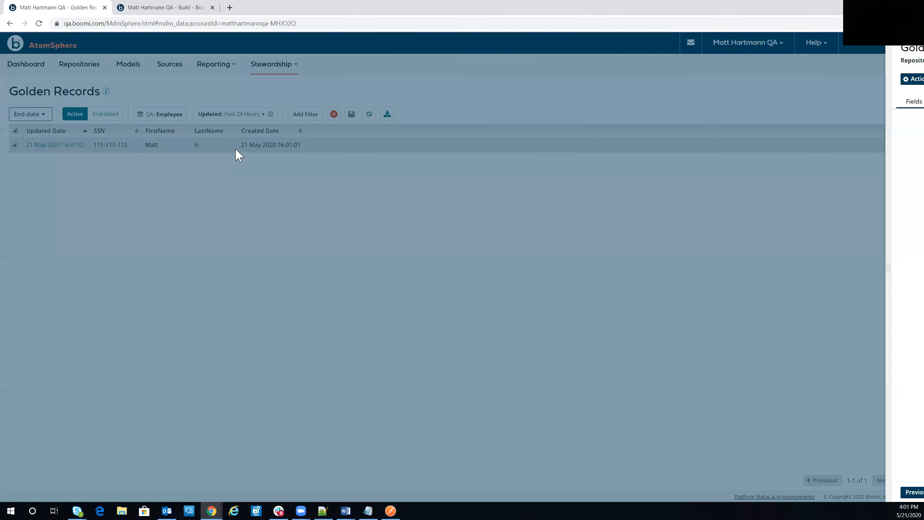
Review the golden record's fields, sources, tags, history and Established state, then close it.
click(528, 105)
click(566, 102)
click(593, 106)
click(566, 109)
click(534, 105)
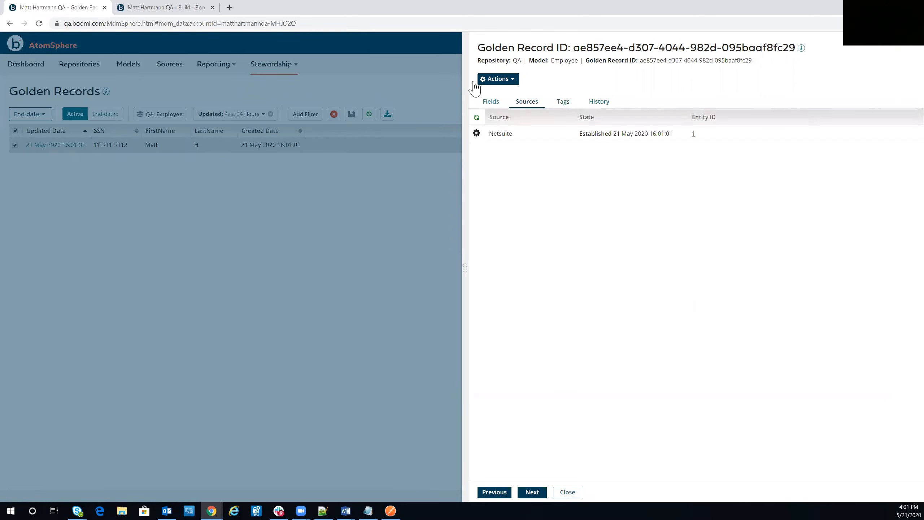
click(491, 103)
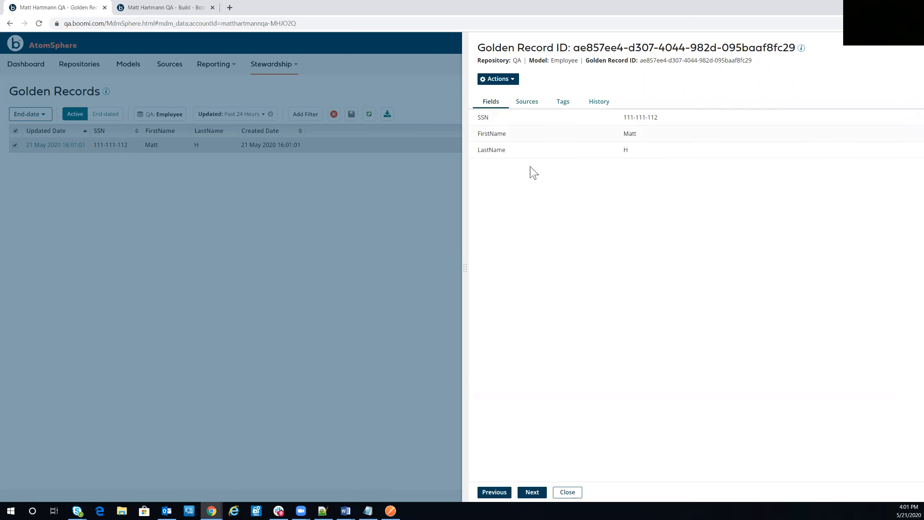
click(526, 106)
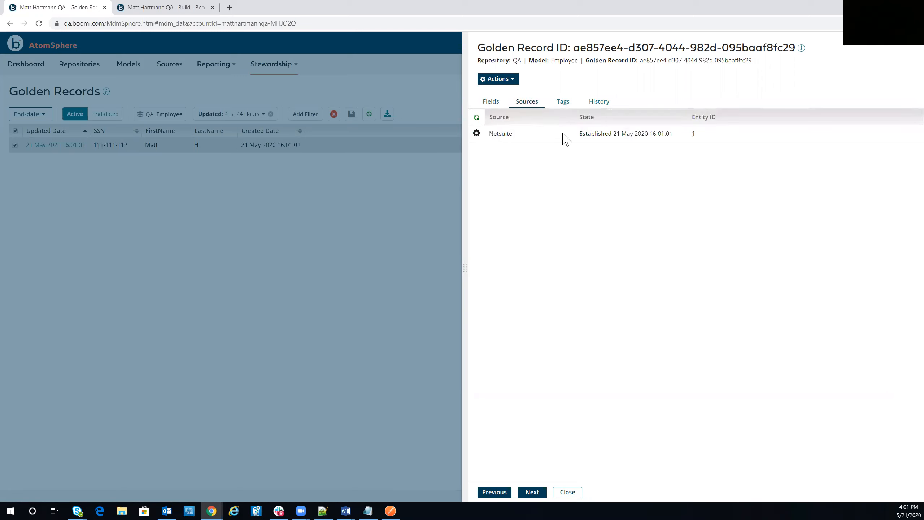
drag(579, 134, 666, 137)
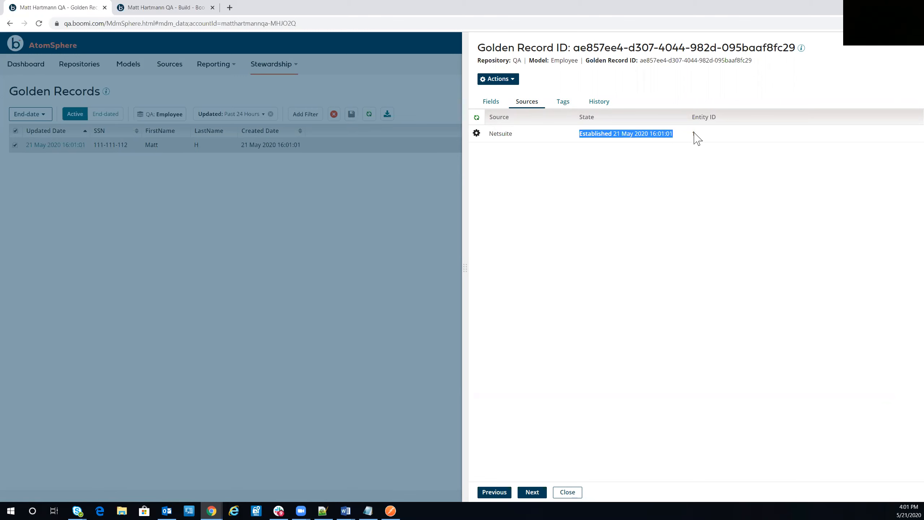
click(591, 106)
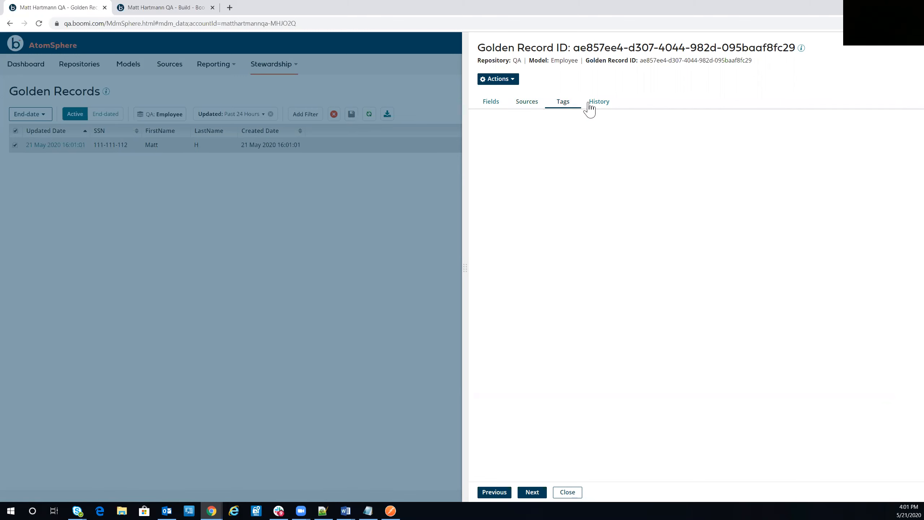
click(494, 108)
click(555, 492)
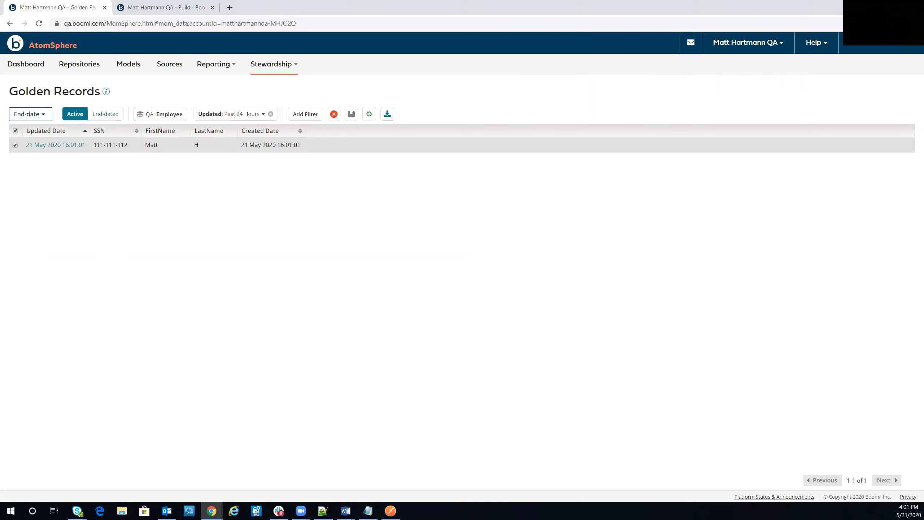
View the QA repository's Employee summary showing 1 golden record, version 1.0, 1 source.
click(80, 64)
click(288, 160)
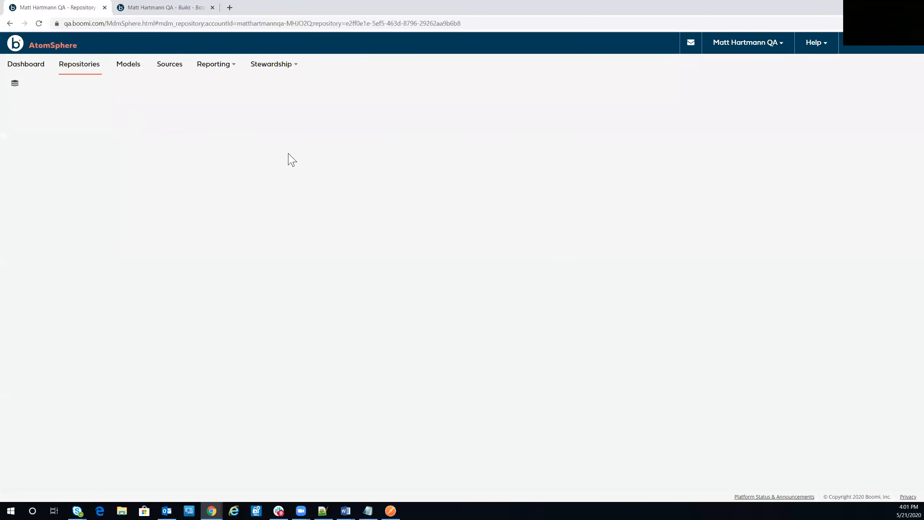
click(52, 104)
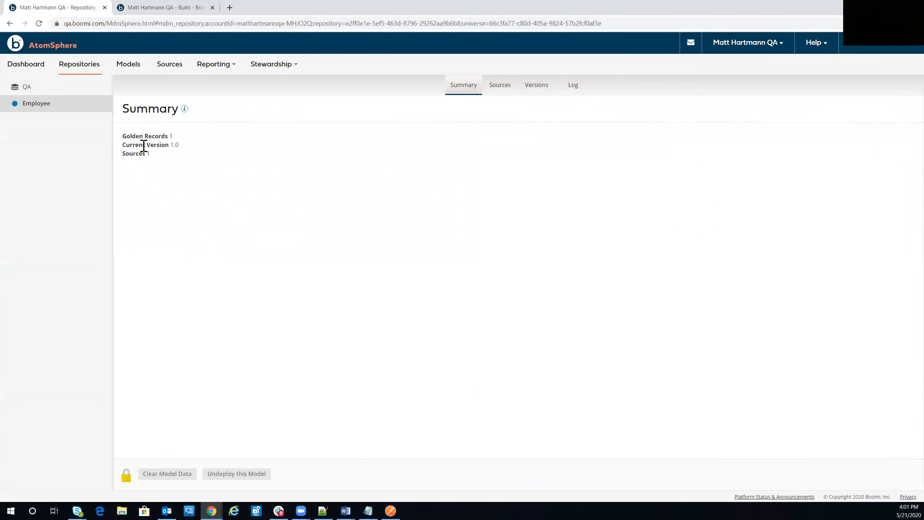